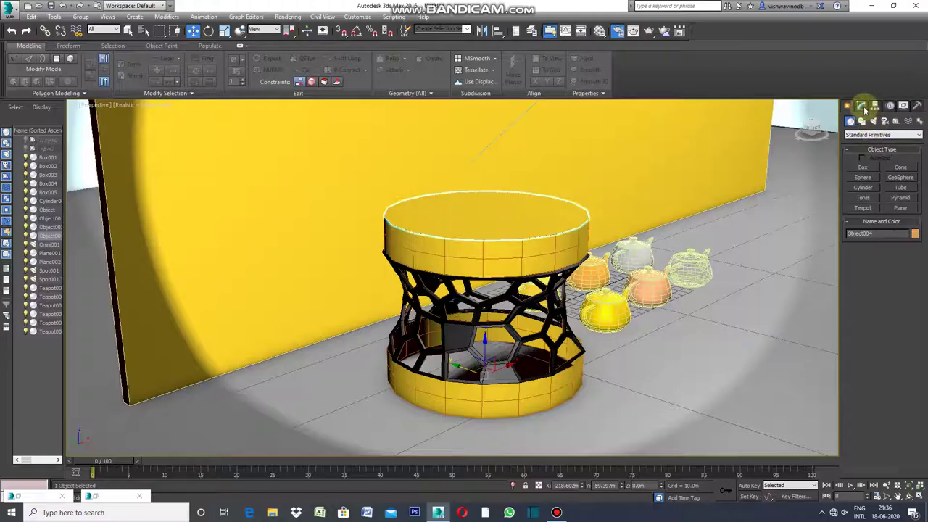
Show the stool's modifier stack, a plain Editable Poly, in the Modify panel
{"action": "left_click", "coordinate": [861, 106]}
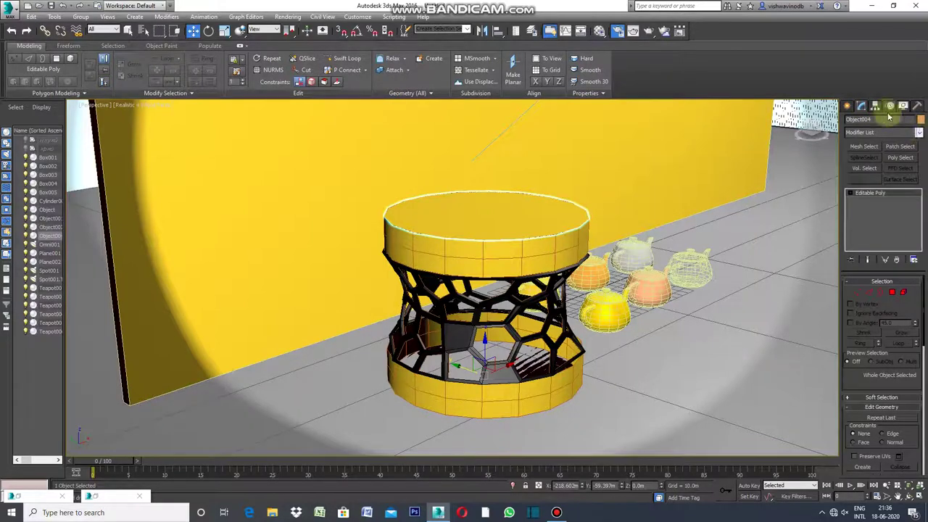
Add the VoroFrag modifier from the bottom of the Modifier List onto the stool
{"action": "left_click", "coordinate": [919, 133]}
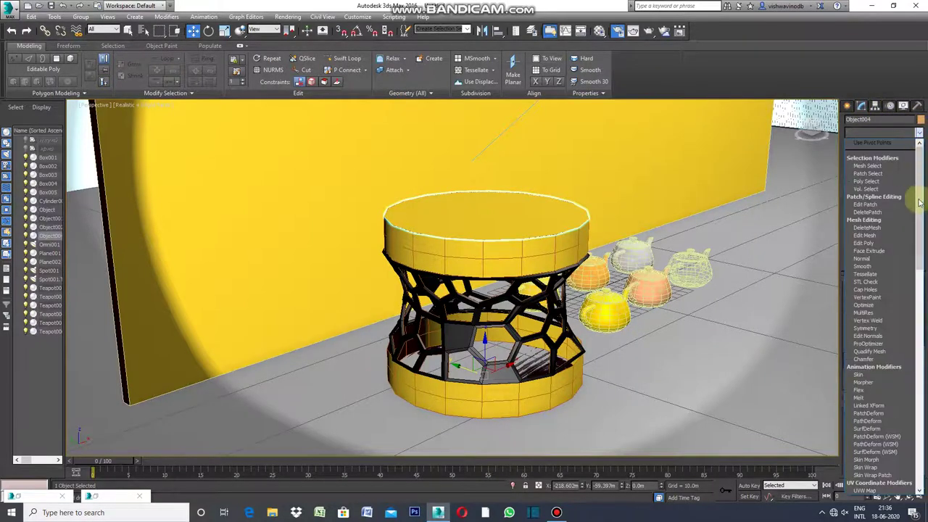
{"action": "left_click_drag", "start_coordinate": [915, 192], "coordinate": [923, 473]}
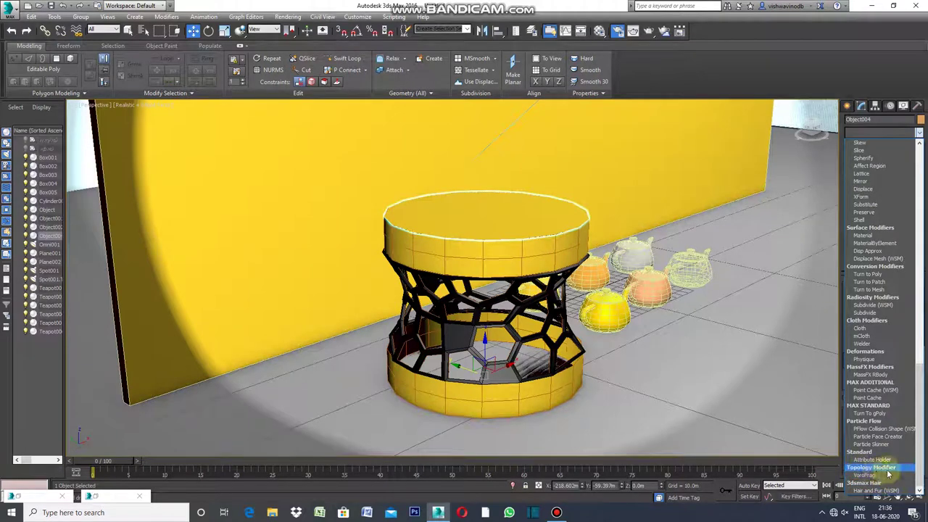
{"action": "left_click", "coordinate": [873, 475]}
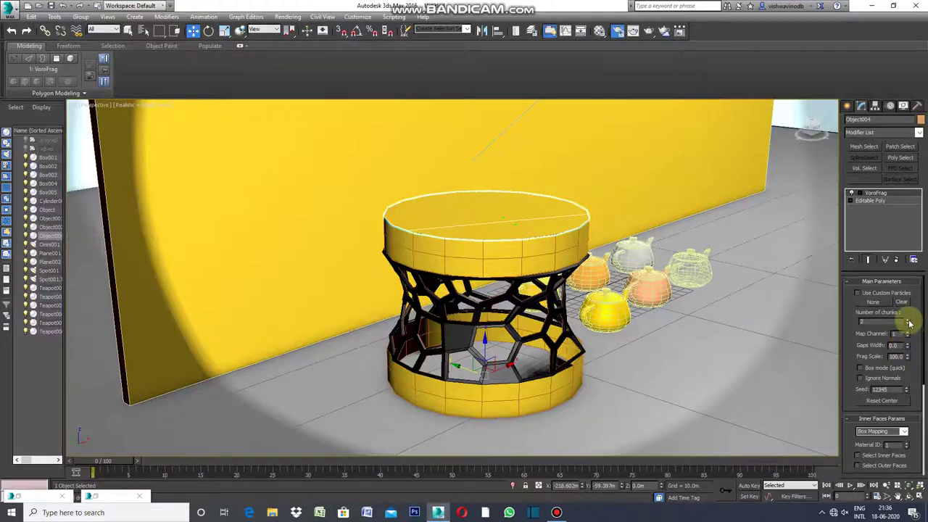
Raise VoroFrag's Number of chunks spinner to 23
{"action": "left_click", "coordinate": [910, 323]}
{"action": "left_click", "coordinate": [909, 323]}
{"action": "left_click", "coordinate": [909, 323]}
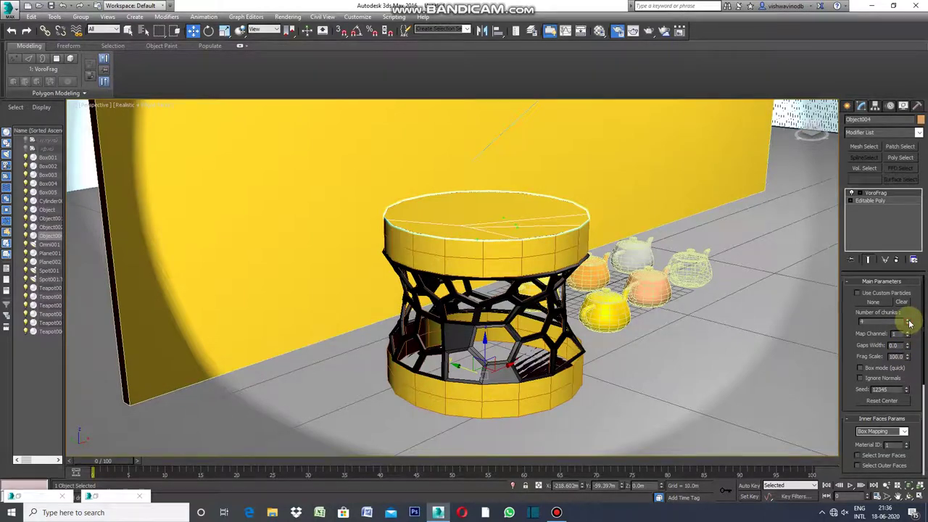
{"action": "left_click", "coordinate": [909, 322]}
{"action": "left_click", "coordinate": [909, 323]}
{"action": "left_click", "coordinate": [909, 323]}
{"action": "left_click", "coordinate": [909, 323]}
{"action": "left_click", "coordinate": [909, 322]}
{"action": "left_click", "coordinate": [909, 323]}
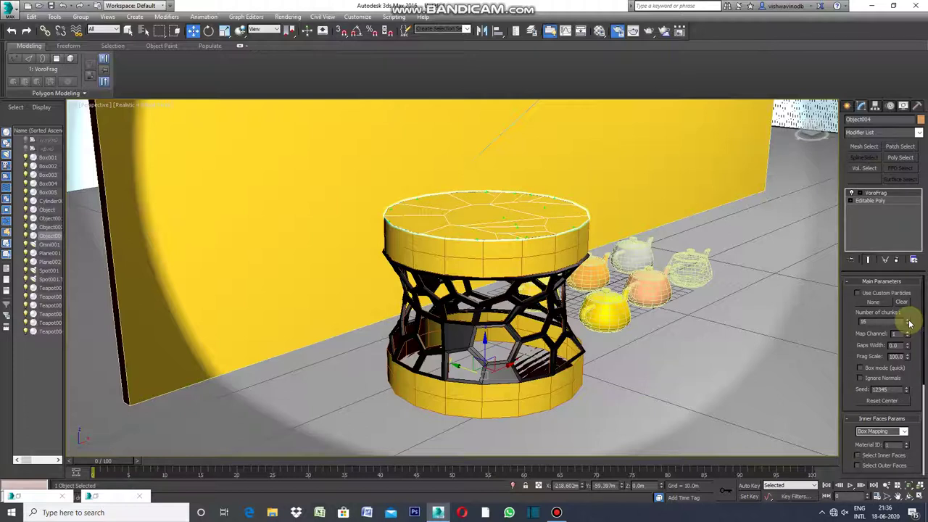
{"action": "left_click", "coordinate": [909, 323]}
{"action": "left_click", "coordinate": [909, 322]}
{"action": "left_click", "coordinate": [909, 323]}
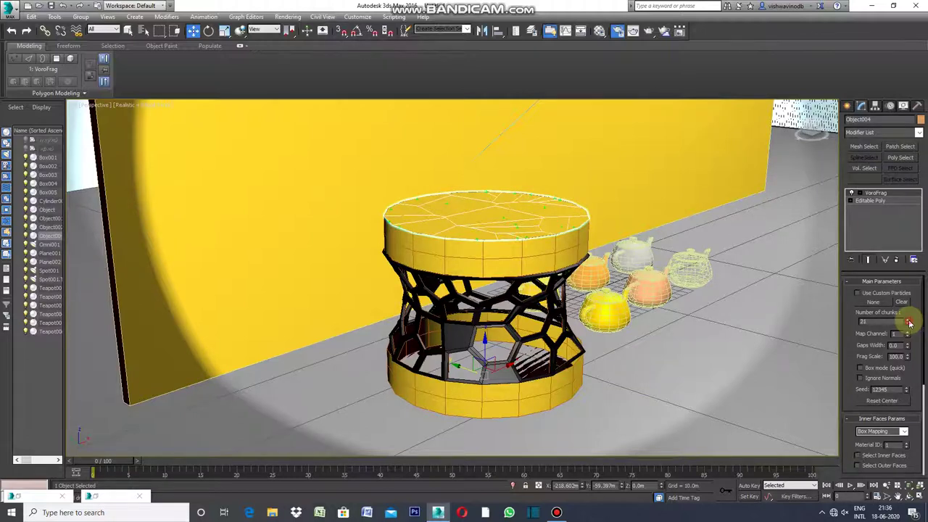
{"action": "left_click", "coordinate": [909, 323]}
{"action": "left_click", "coordinate": [909, 323]}
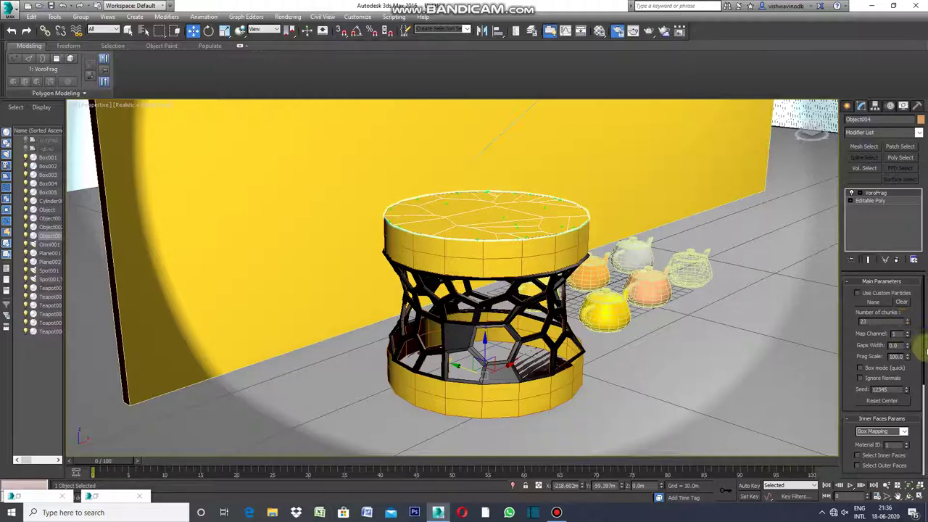
{"action": "scroll", "coordinate": [925, 353], "scroll_direction": "down", "scroll_amount": 1}
{"action": "scroll", "coordinate": [921, 355], "scroll_direction": "down", "scroll_amount": 1}
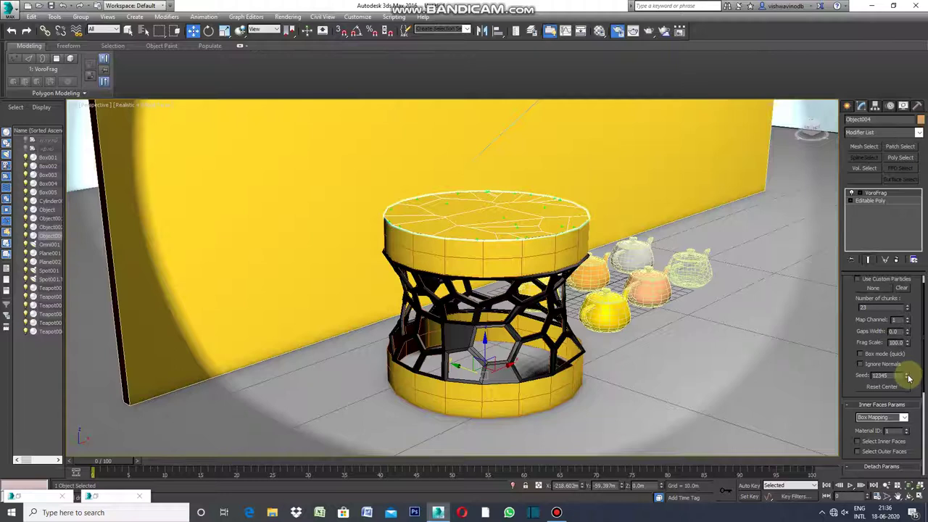
Set the VoroFrag seed to 12347 for a new fracture pattern
{"action": "left_click", "coordinate": [909, 378]}
{"action": "left_click", "coordinate": [909, 378]}
{"action": "left_click", "coordinate": [908, 378]}
{"action": "left_click", "coordinate": [908, 378]}
{"action": "left_click", "coordinate": [908, 378]}
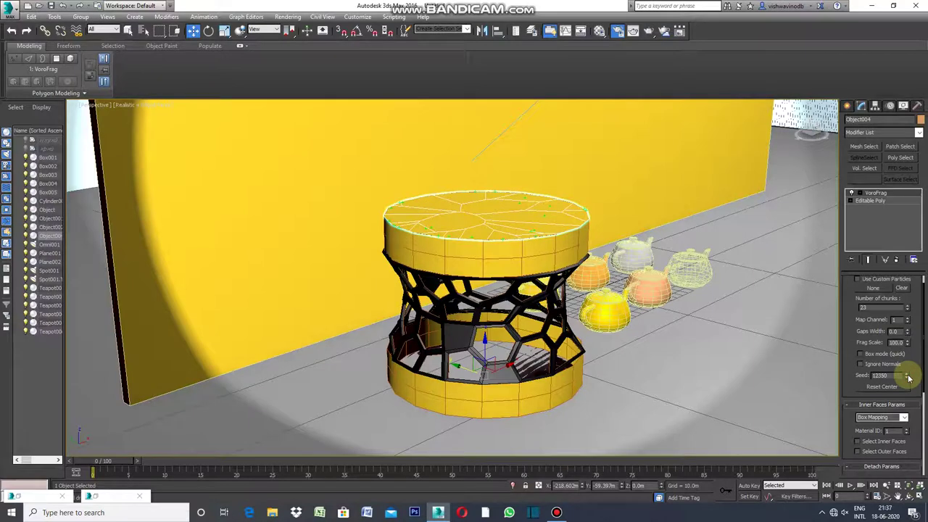
{"action": "left_click", "coordinate": [909, 377]}
{"action": "left_click", "coordinate": [908, 381]}
{"action": "left_click", "coordinate": [907, 381]}
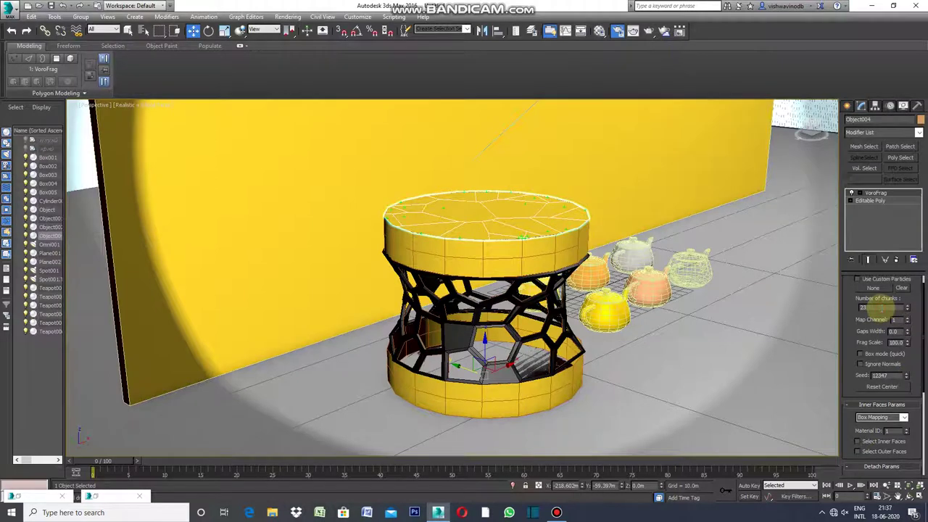
Set VoroFrag's Number of chunks to 240
{"action": "type", "text": "40"}
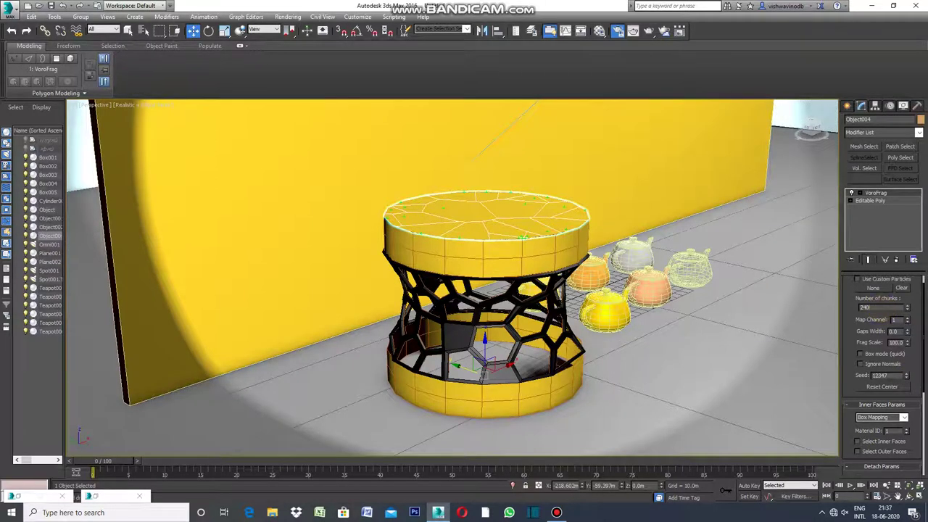
{"action": "key", "text": "Return"}
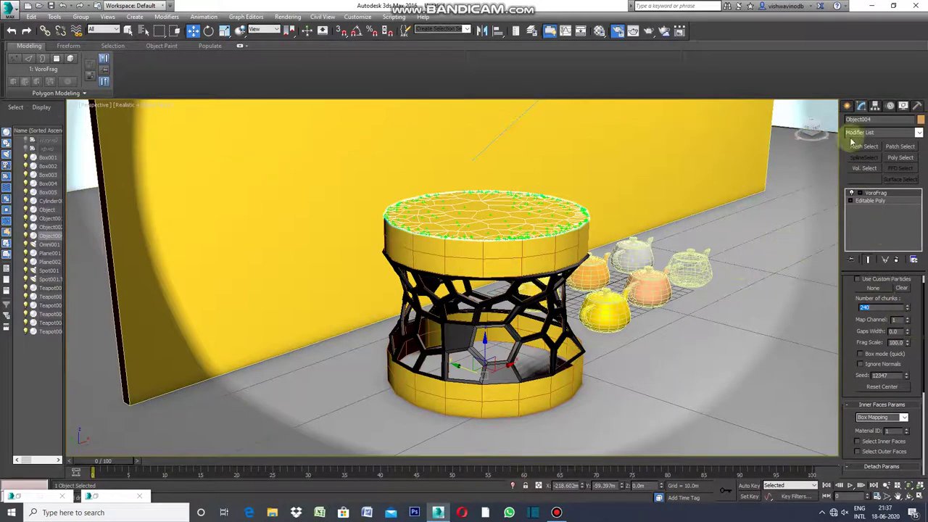
{"action": "left_click", "coordinate": [847, 106]}
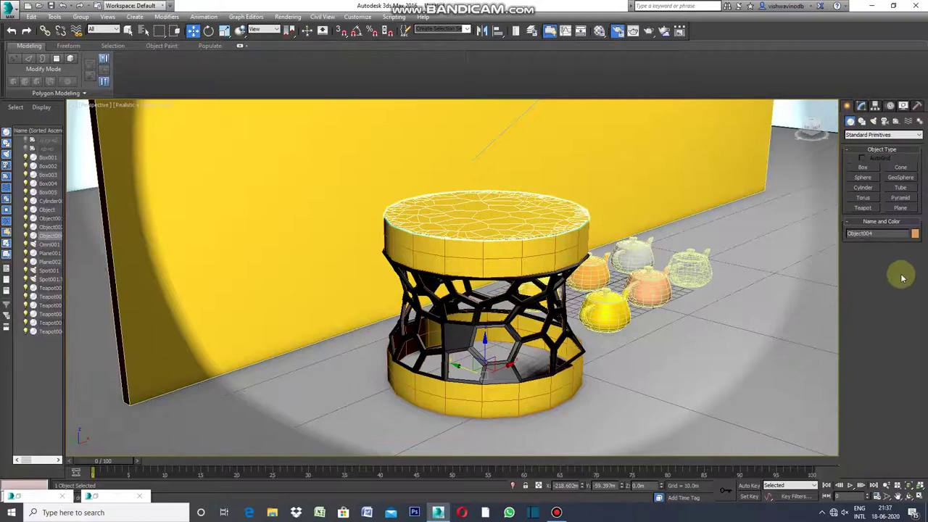
Add an Edit Poly modifier above VoroFrag and enter Polygon sub-object mode
{"action": "left_click", "coordinate": [862, 106]}
{"action": "left_click", "coordinate": [919, 134]}
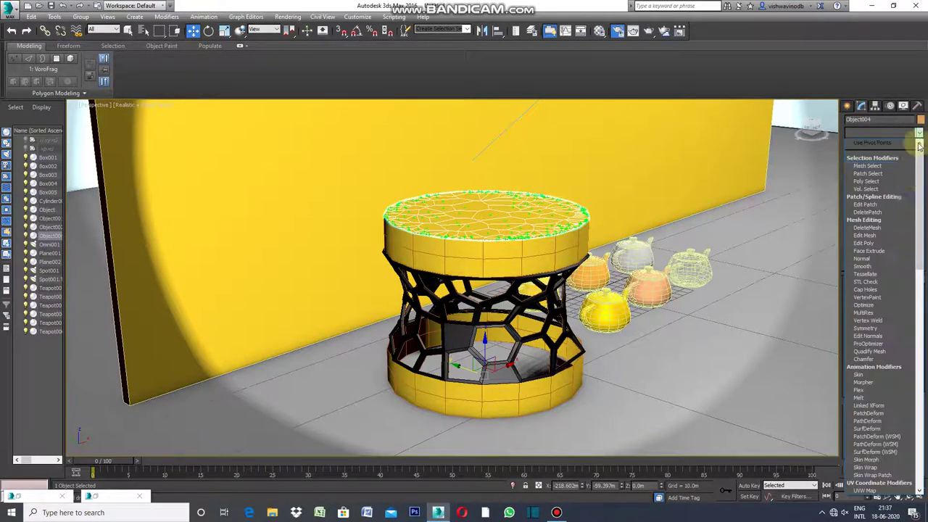
{"action": "left_click", "coordinate": [871, 244]}
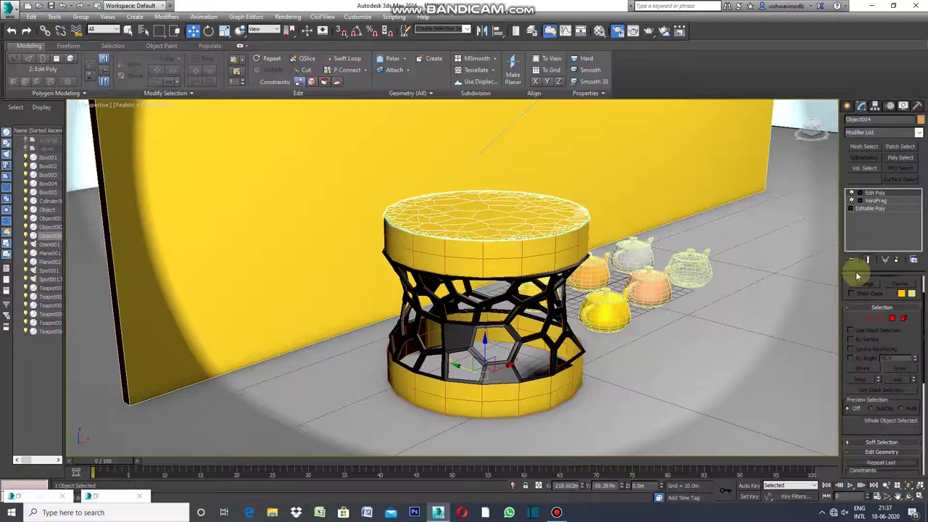
{"action": "left_click", "coordinate": [892, 319]}
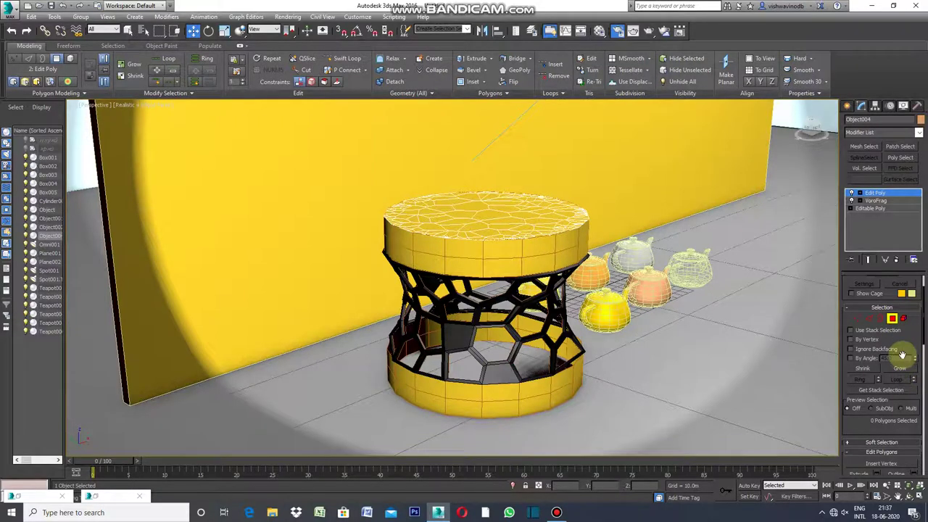
Select all 240 fractured top-face polygons and open the Inset settings
{"action": "key", "text": "ctrl+z"}
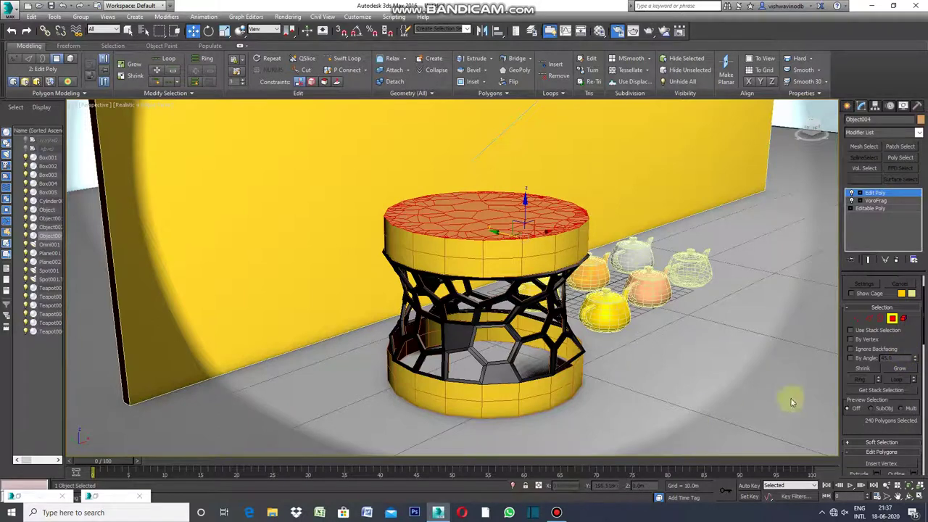
{"action": "left_click_drag", "start_coordinate": [924, 330], "coordinate": [919, 370]}
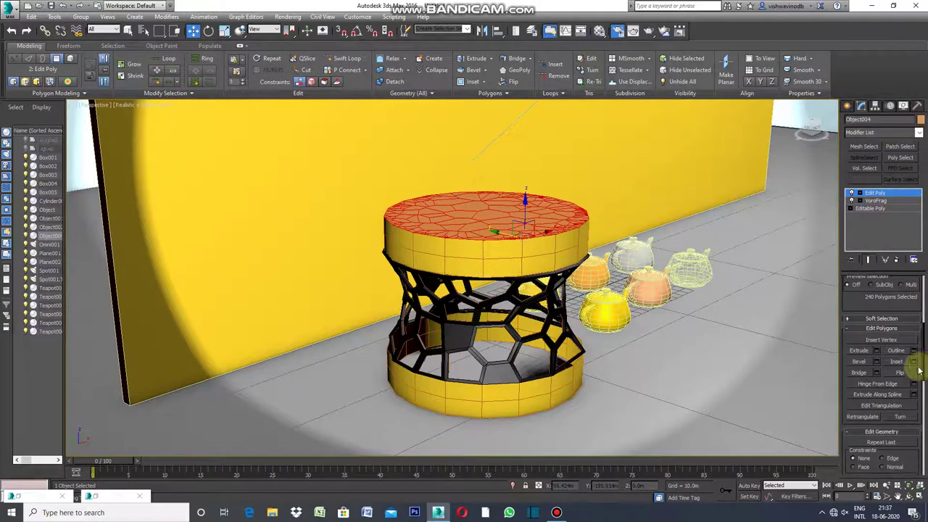
{"action": "left_click", "coordinate": [913, 362]}
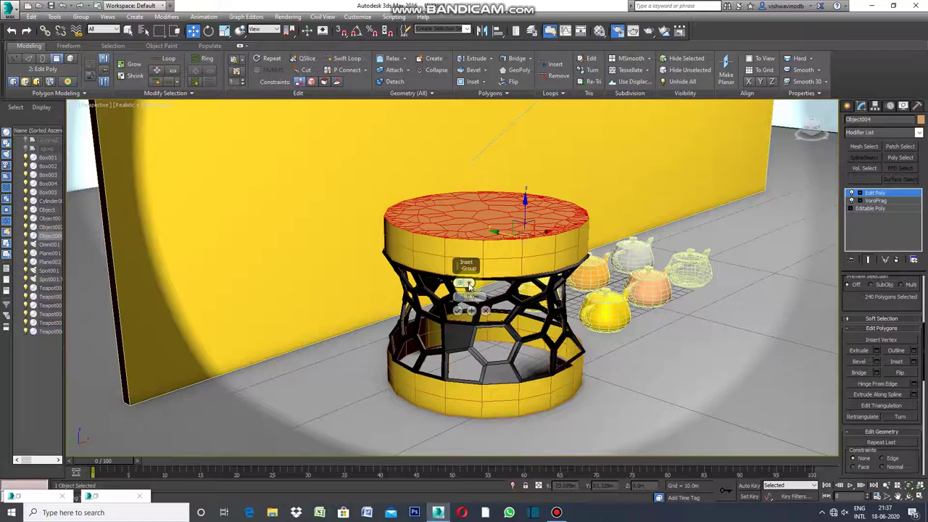
Set the Inset group type to By Polygon, with the amount reset near zero
{"action": "left_click", "coordinate": [468, 287]}
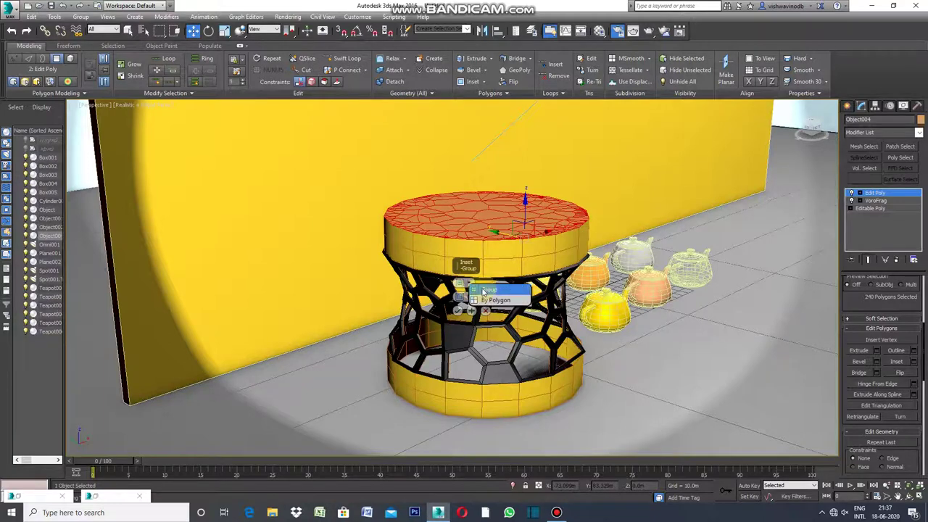
{"action": "left_click", "coordinate": [486, 293]}
{"action": "left_click_drag", "start_coordinate": [486, 293], "coordinate": [477, 298]}
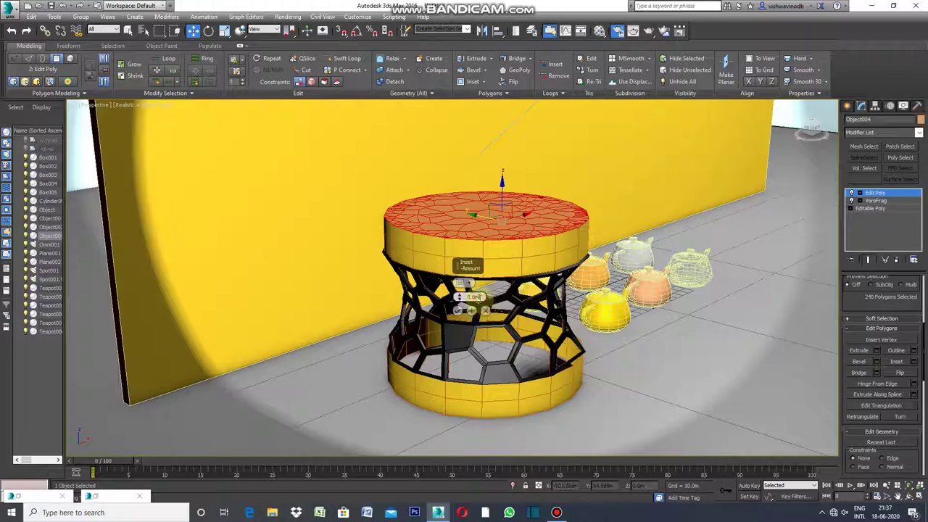
{"action": "right_click", "coordinate": [480, 297]}
{"action": "left_click_drag", "start_coordinate": [479, 297], "coordinate": [479, 296]}
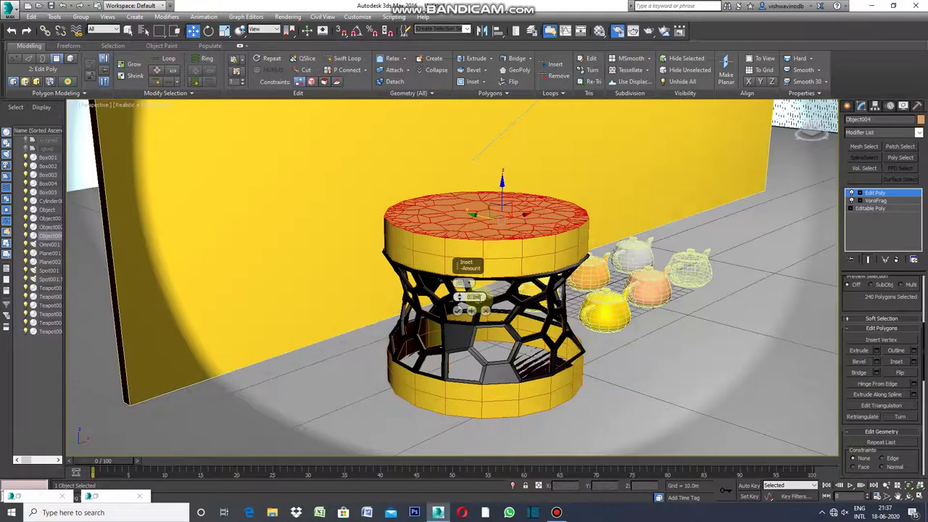
{"action": "scroll", "coordinate": [510, 258], "scroll_direction": "up", "scroll_amount": 3}
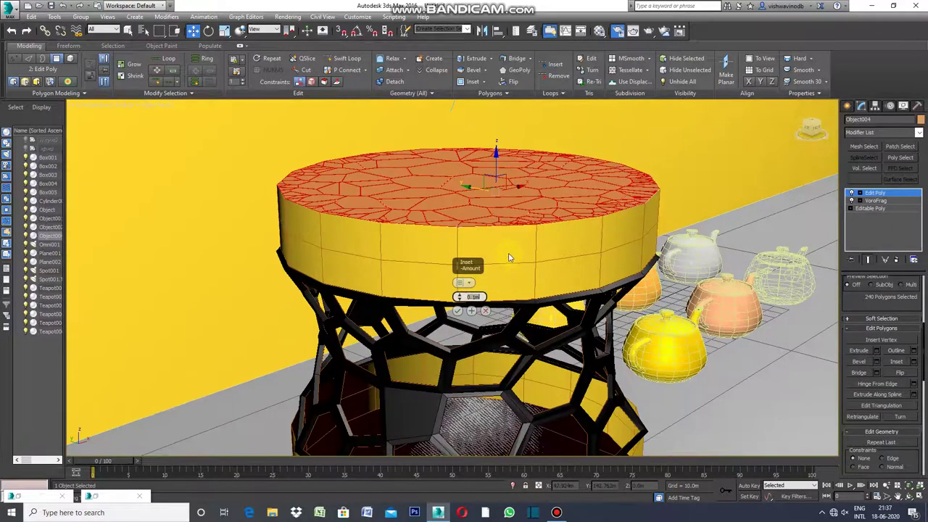
Try an inset amount of 0.3 m in the Inset caddy
{"action": "scroll", "coordinate": [502, 240], "scroll_direction": "up", "scroll_amount": 5}
{"action": "scroll", "coordinate": [502, 240], "scroll_direction": "down", "scroll_amount": 5}
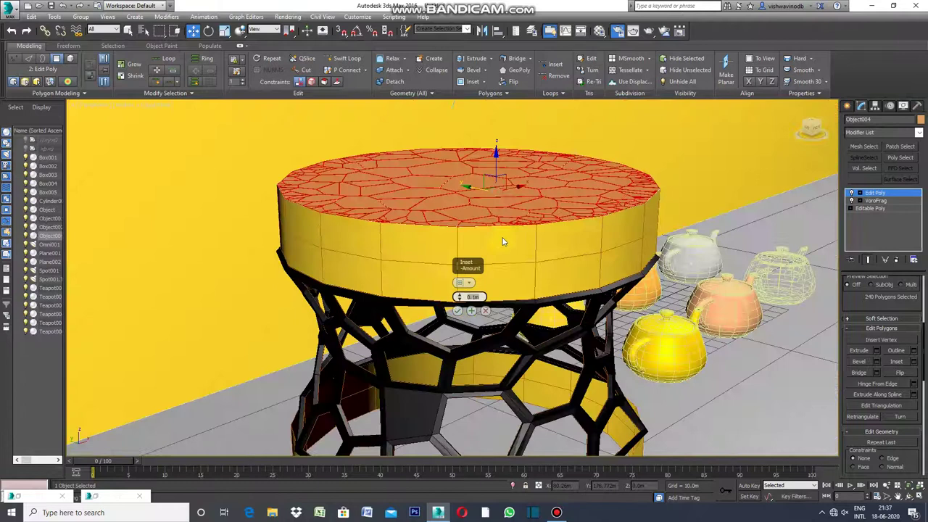
{"action": "left_click", "coordinate": [479, 297]}
{"action": "key", "text": "BackSpace"}
{"action": "type", "text": "3"}
{"action": "key", "text": "Return"}
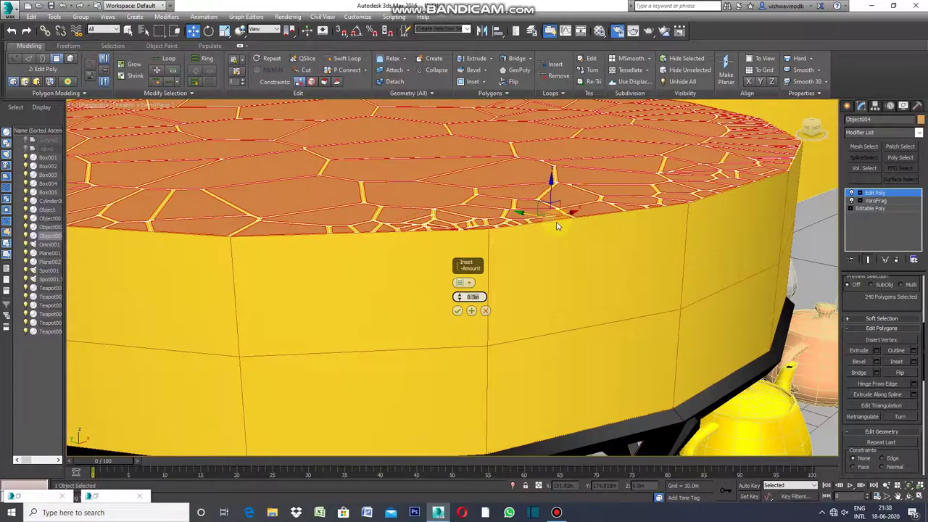
{"action": "left_click", "coordinate": [558, 222]}
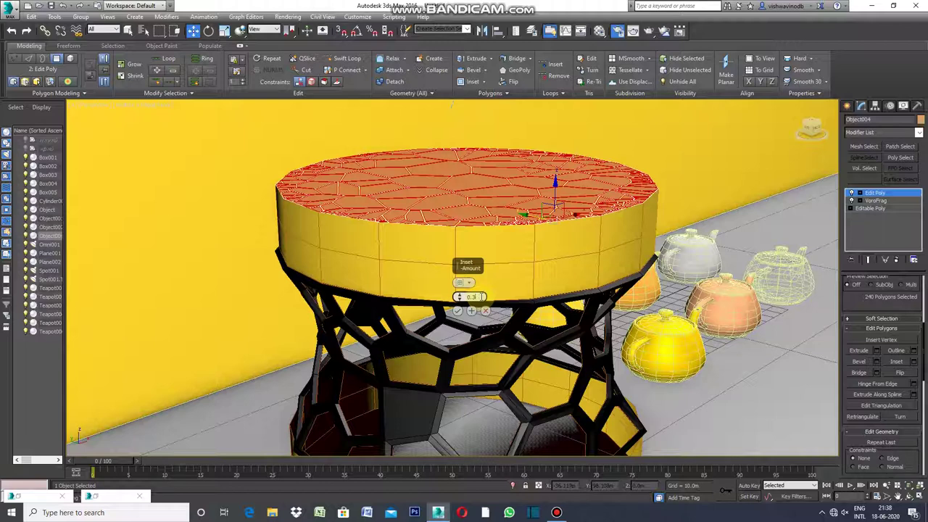
Set the inset amount to 0.75m and commit the inset
{"action": "left_click_drag", "start_coordinate": [481, 298], "coordinate": [480, 286]}
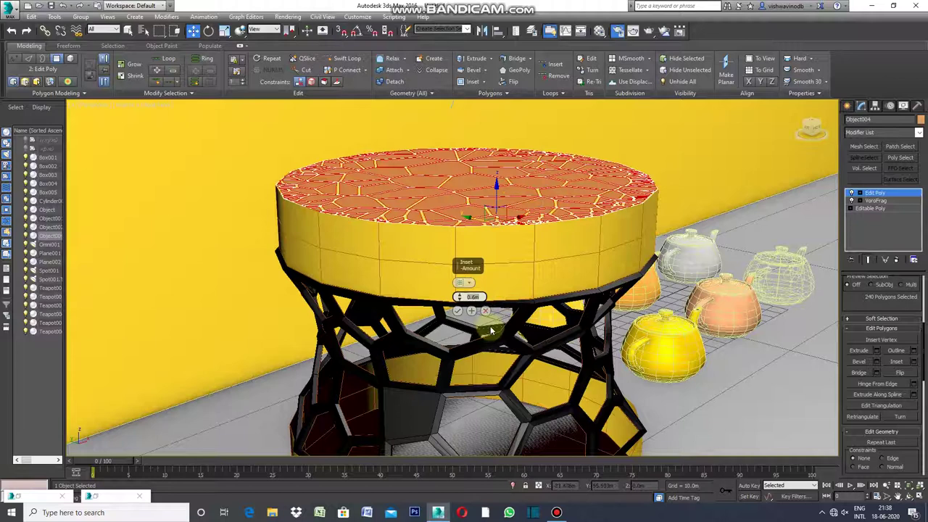
{"action": "scroll", "coordinate": [453, 208], "scroll_direction": "up", "scroll_amount": 5}
{"action": "scroll", "coordinate": [452, 209], "scroll_direction": "down", "scroll_amount": 5}
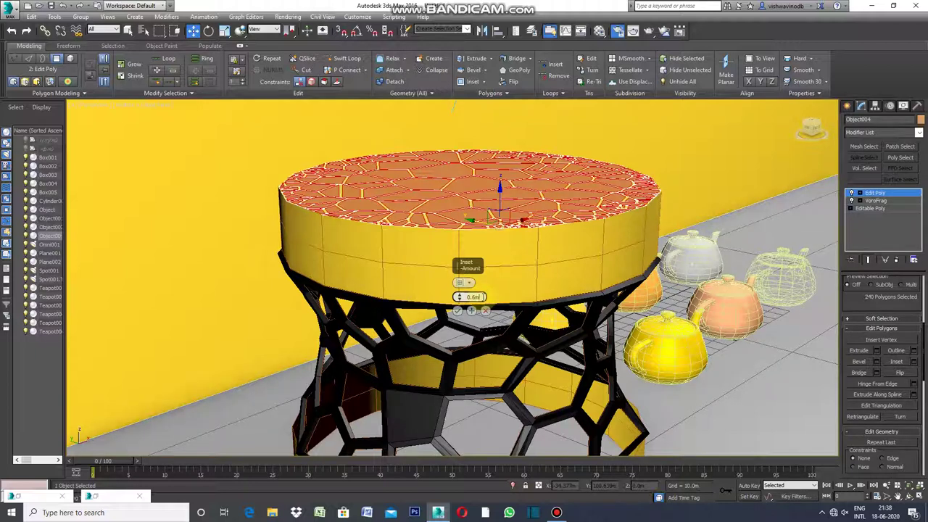
{"action": "key", "text": "BackSpace"}
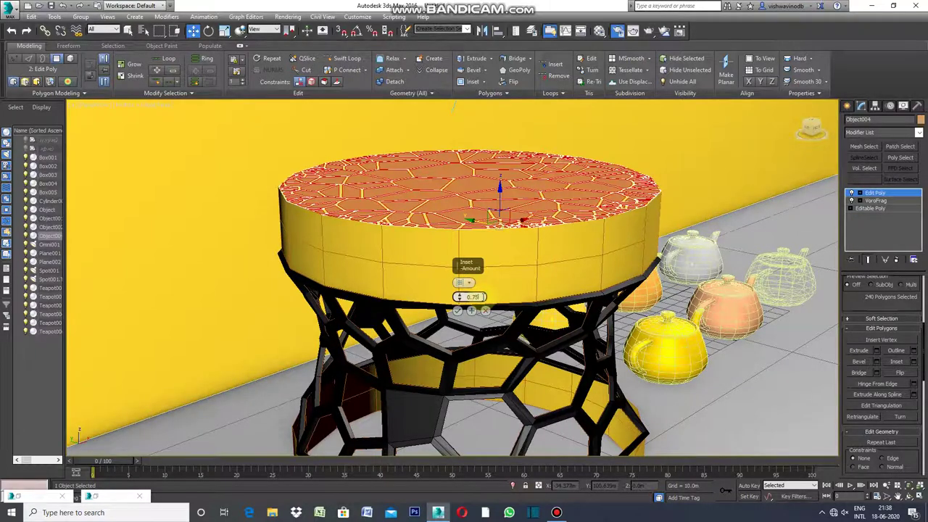
{"action": "key", "text": "Return"}
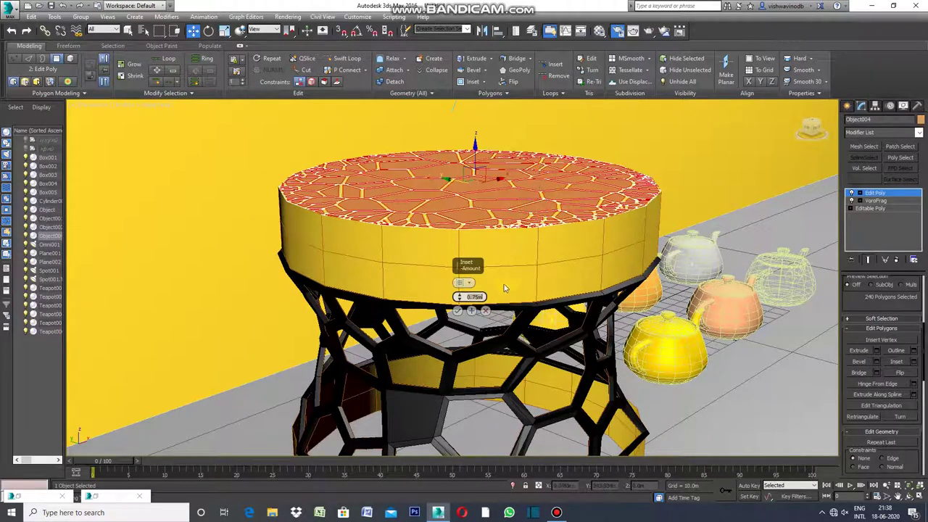
{"action": "left_click", "coordinate": [456, 313]}
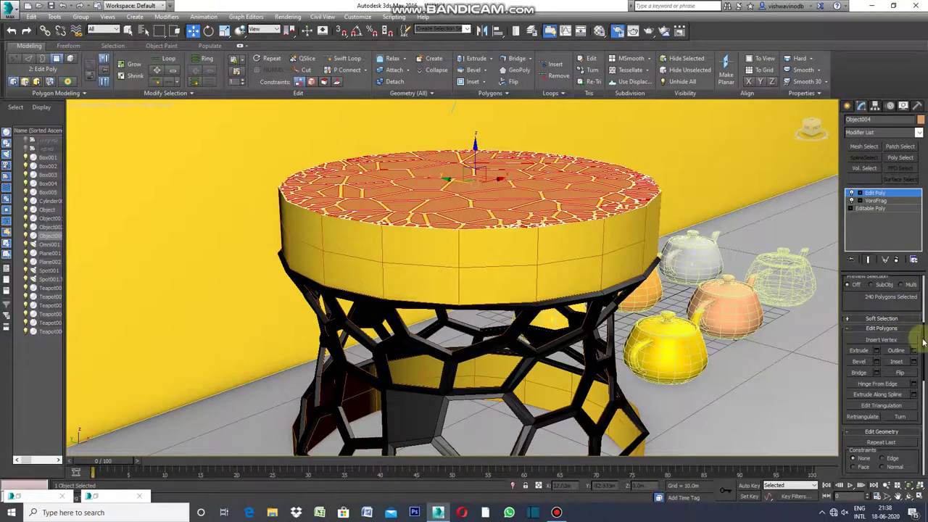
Detach the inset top-face polygons from the stool as a new object
{"action": "scroll", "coordinate": [925, 339], "scroll_direction": "down", "scroll_amount": 1}
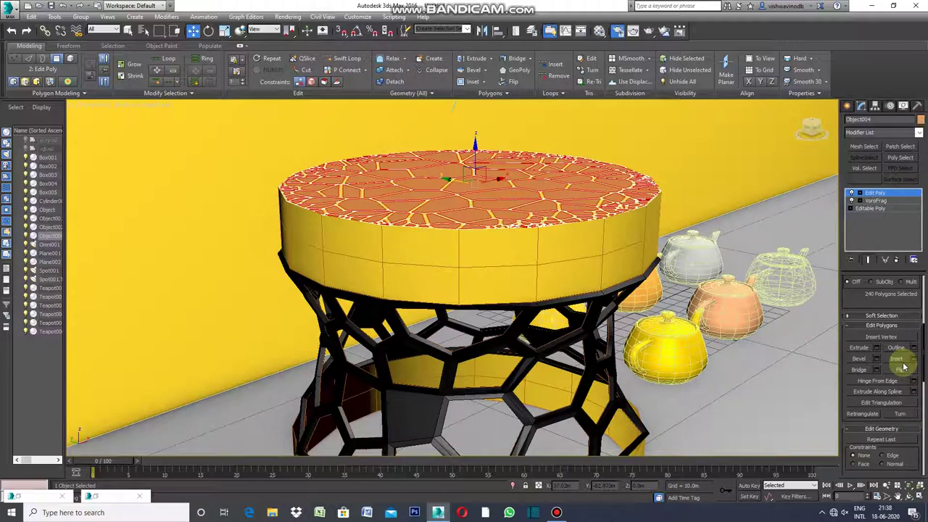
{"action": "left_click", "coordinate": [899, 363]}
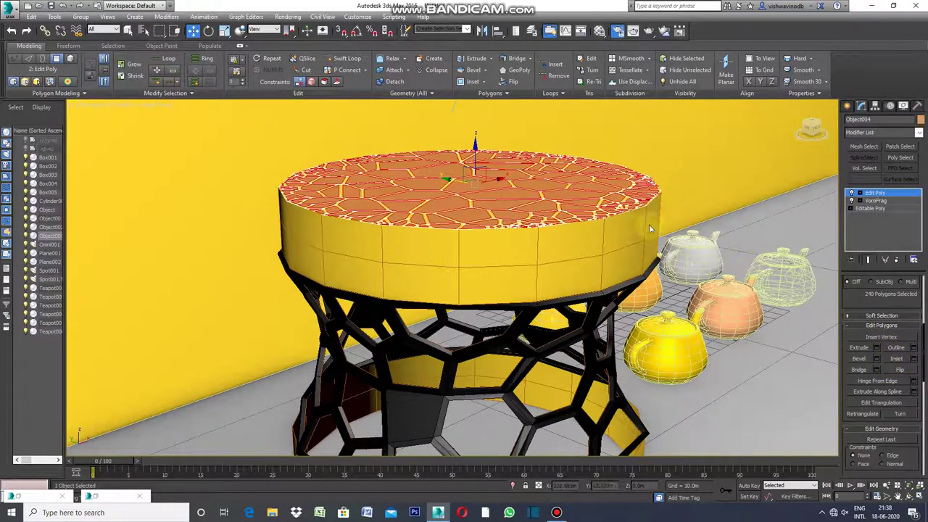
{"action": "left_click", "coordinate": [841, 282]}
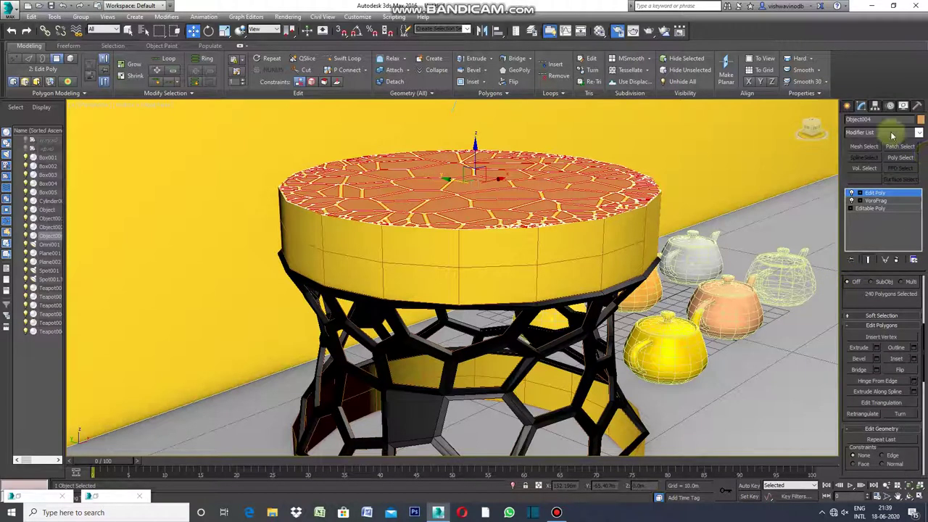
{"action": "left_click_drag", "start_coordinate": [923, 333], "coordinate": [925, 375]}
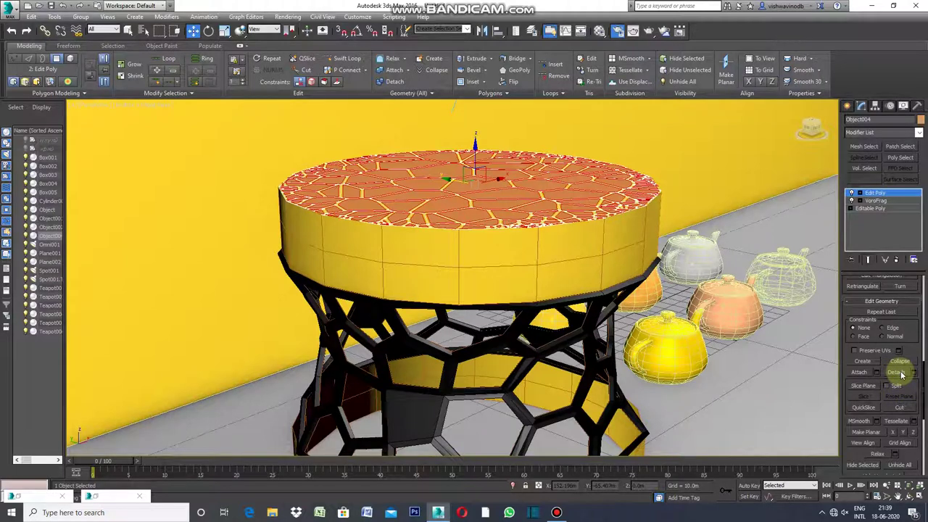
{"action": "left_click", "coordinate": [896, 372]}
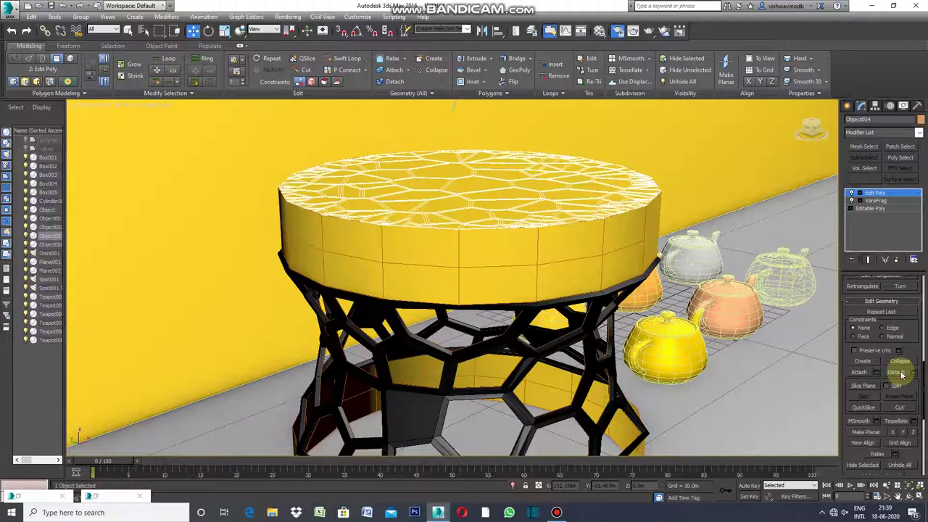
{"action": "left_click", "coordinate": [921, 120]}
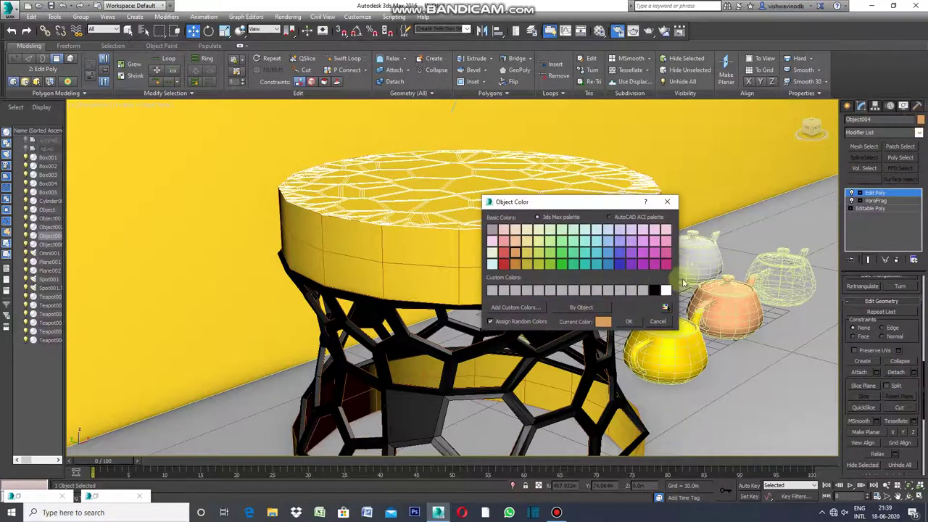
Give the detached top object an orange object colour
{"action": "left_click", "coordinate": [656, 291]}
{"action": "left_click", "coordinate": [628, 321]}
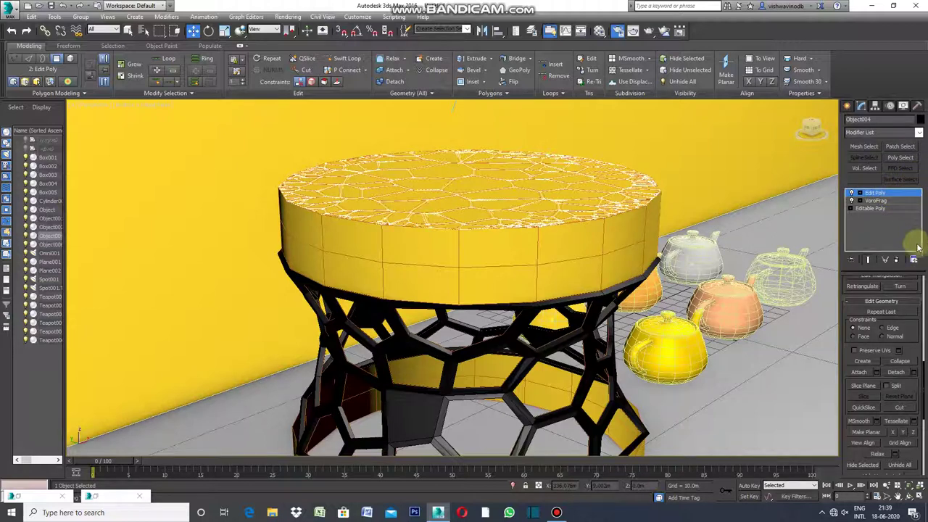
{"action": "left_click_drag", "start_coordinate": [925, 384], "coordinate": [925, 346]}
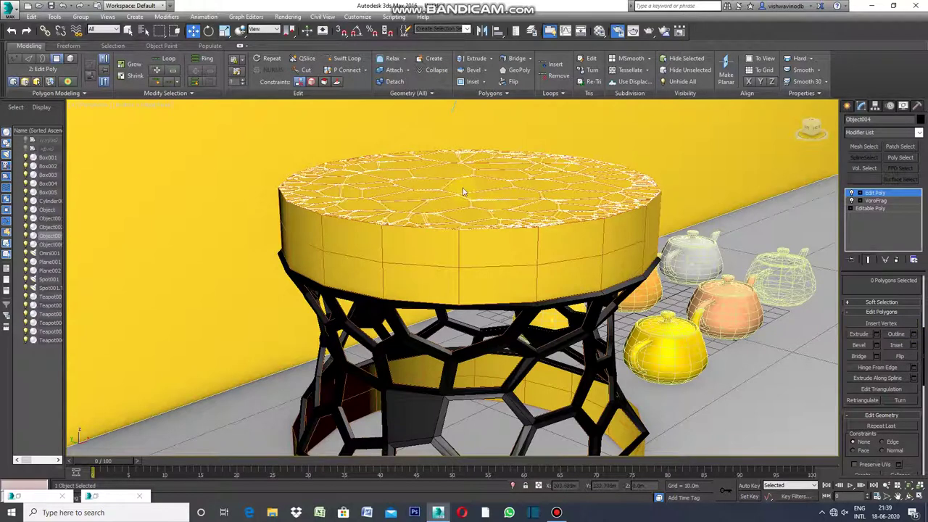
Select Object006 and bring back the Render Setup dialog
{"action": "left_click", "coordinate": [850, 107]}
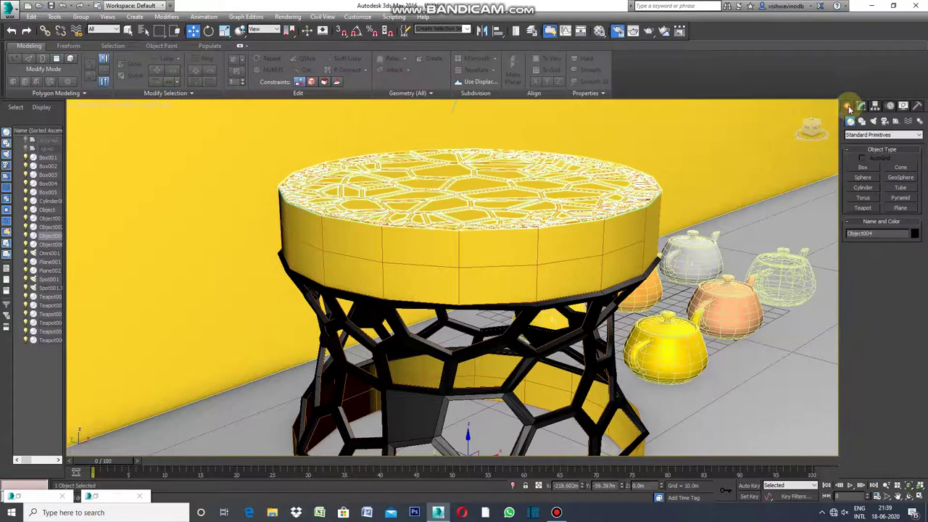
{"action": "left_click", "coordinate": [514, 192]}
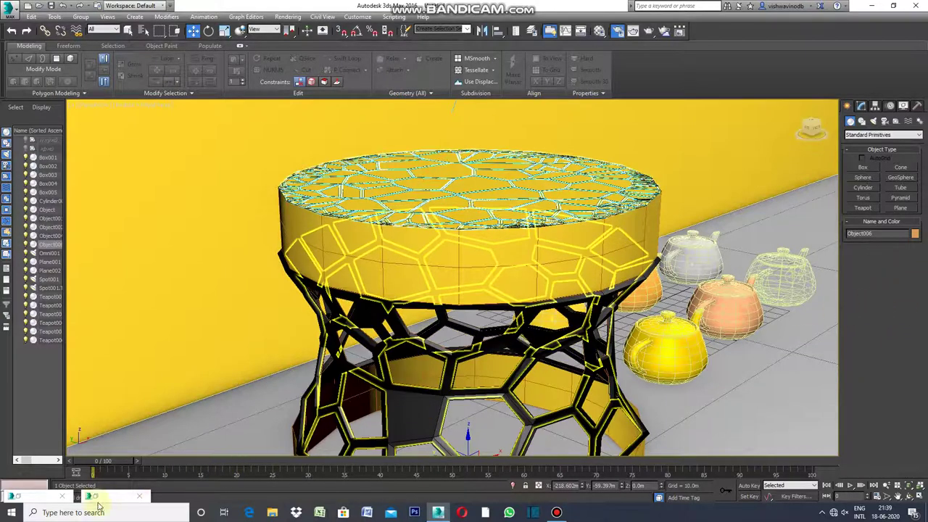
{"action": "left_click", "coordinate": [129, 496]}
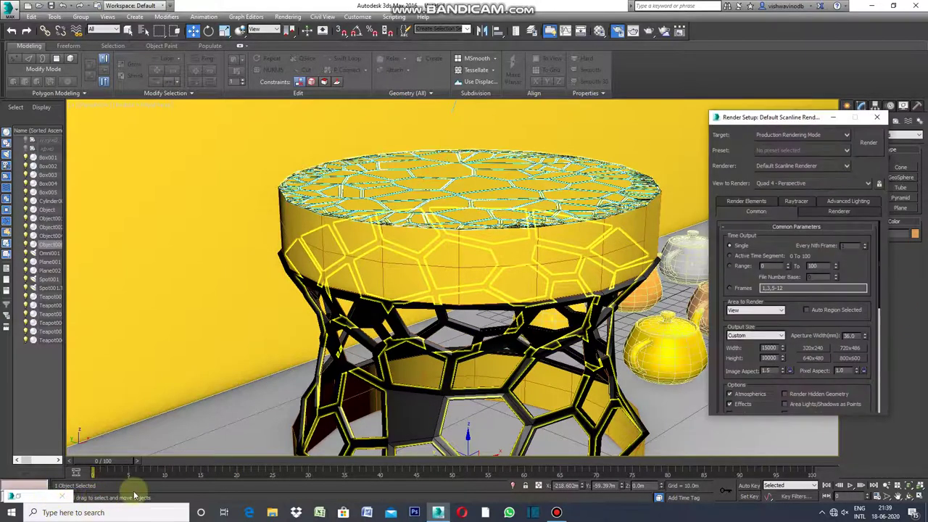
Assign the Glass - Clear material from slot 09 to the detached tabletop cells
{"action": "left_click", "coordinate": [15, 497]}
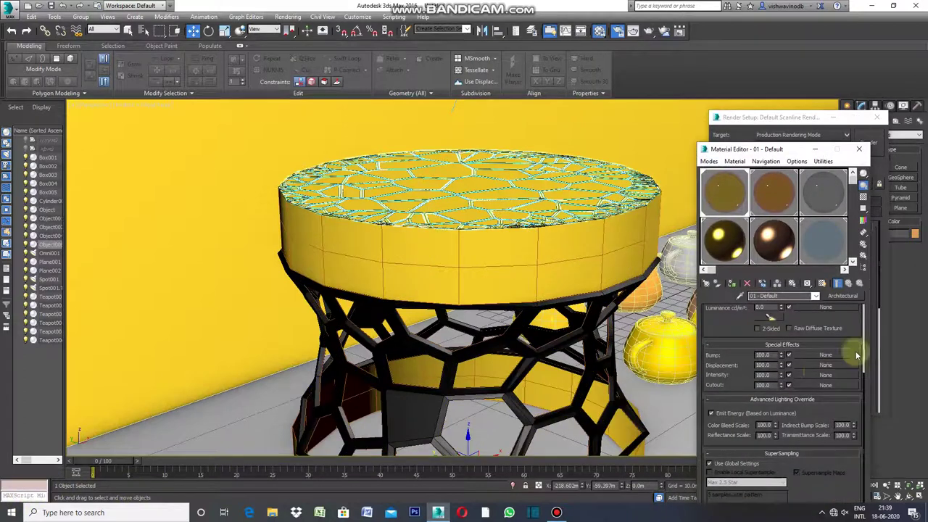
{"action": "left_click", "coordinate": [831, 250]}
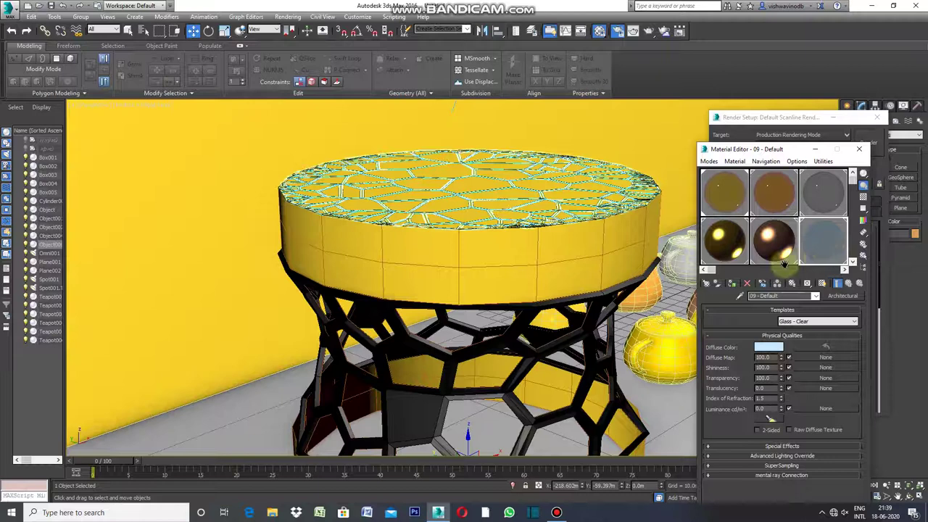
{"action": "left_click", "coordinate": [734, 284]}
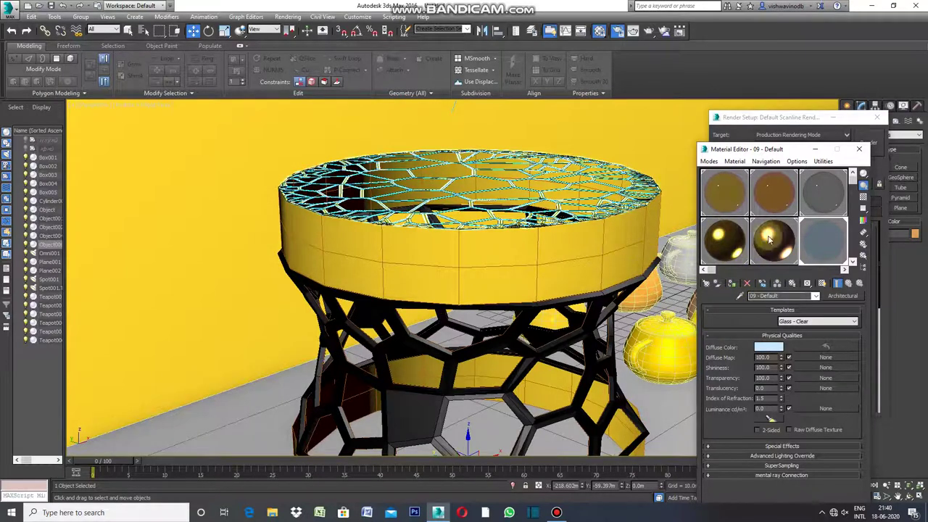
Minimize the Material Editor and Render Setup windows and select the lattice Object004
{"action": "left_click", "coordinate": [816, 149]}
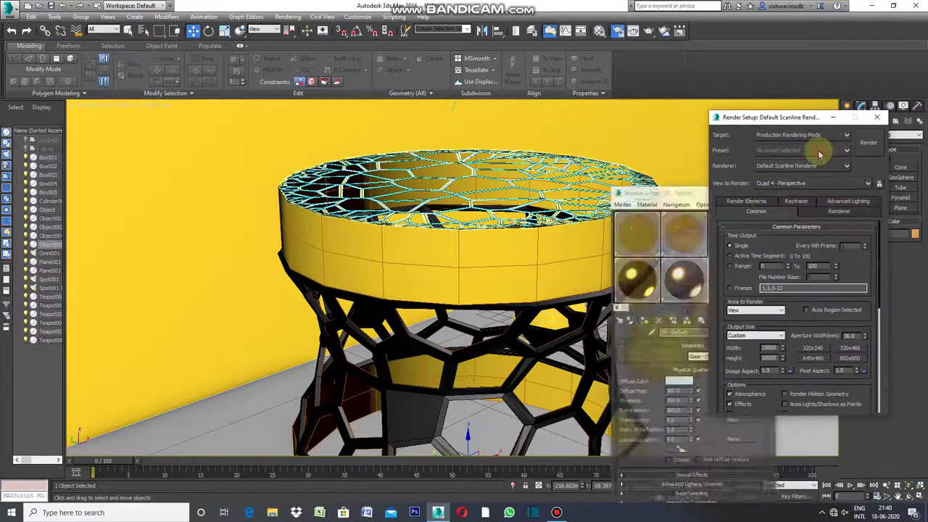
{"action": "left_click", "coordinate": [833, 117]}
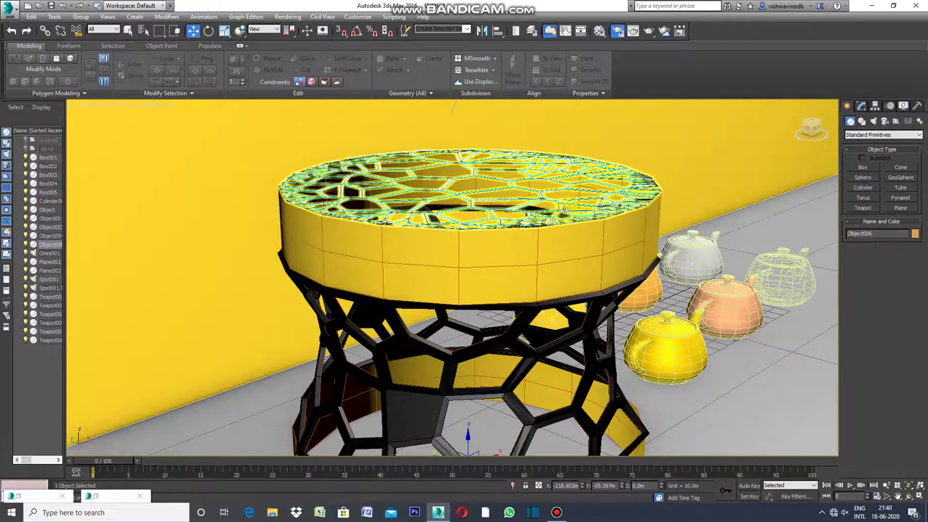
{"action": "left_click", "coordinate": [560, 209]}
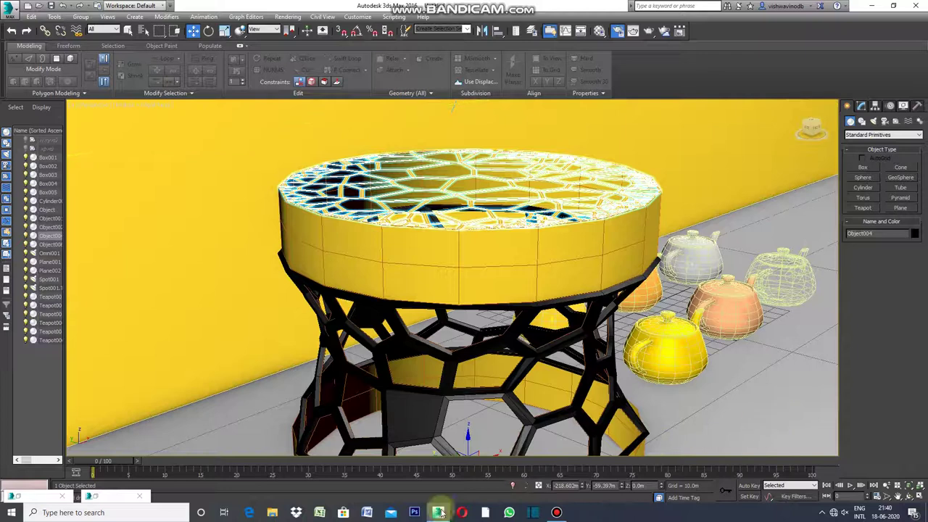
Add a Shell modifier to the tabletop lattice Object004
{"action": "left_click", "coordinate": [861, 107]}
{"action": "left_click", "coordinate": [919, 134]}
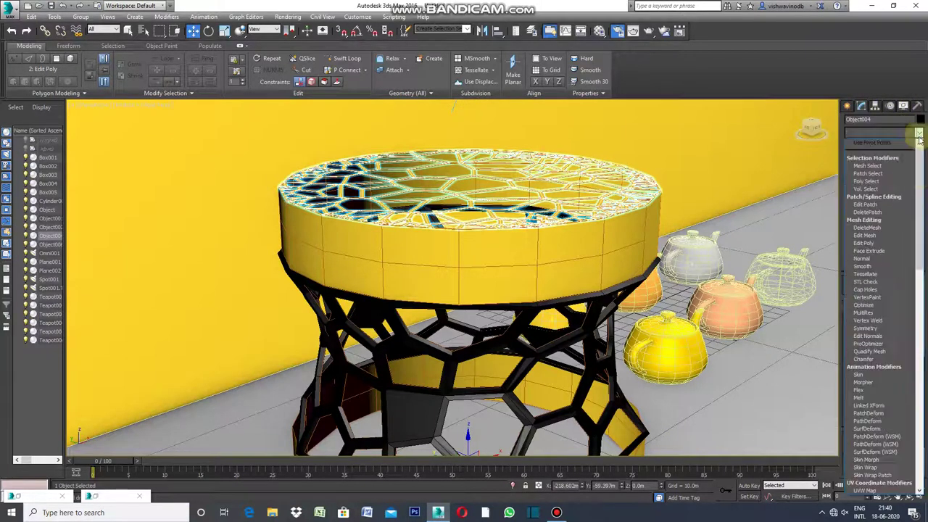
{"action": "left_click_drag", "start_coordinate": [919, 174], "coordinate": [925, 401]}
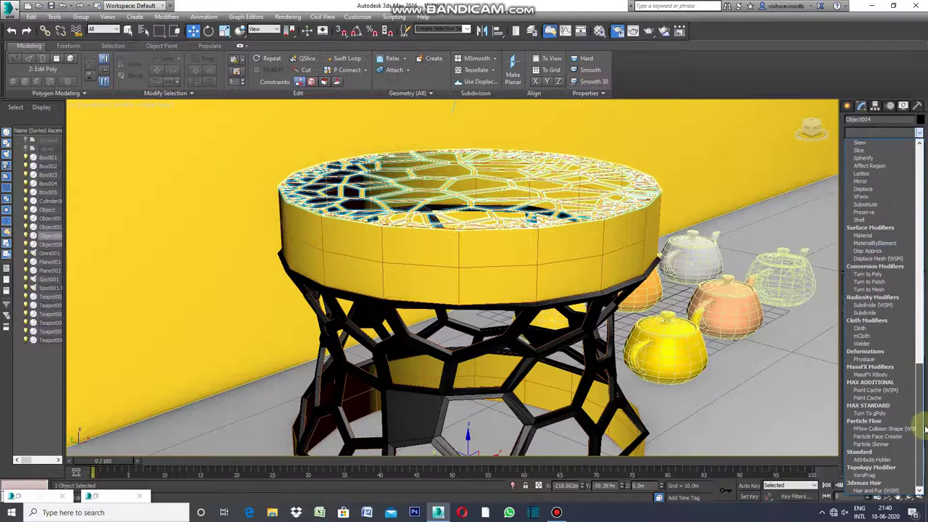
{"action": "scroll", "coordinate": [906, 403], "scroll_direction": "down", "scroll_amount": 3}
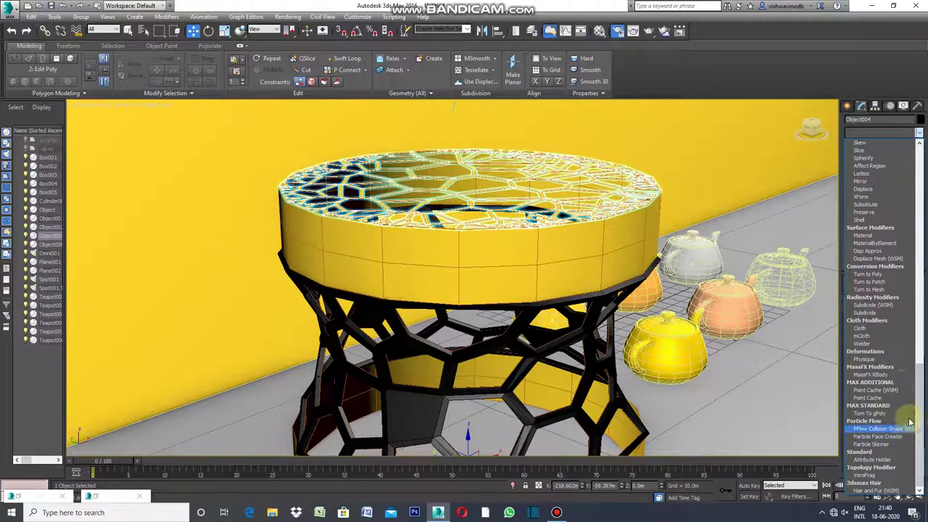
{"action": "left_click", "coordinate": [864, 219]}
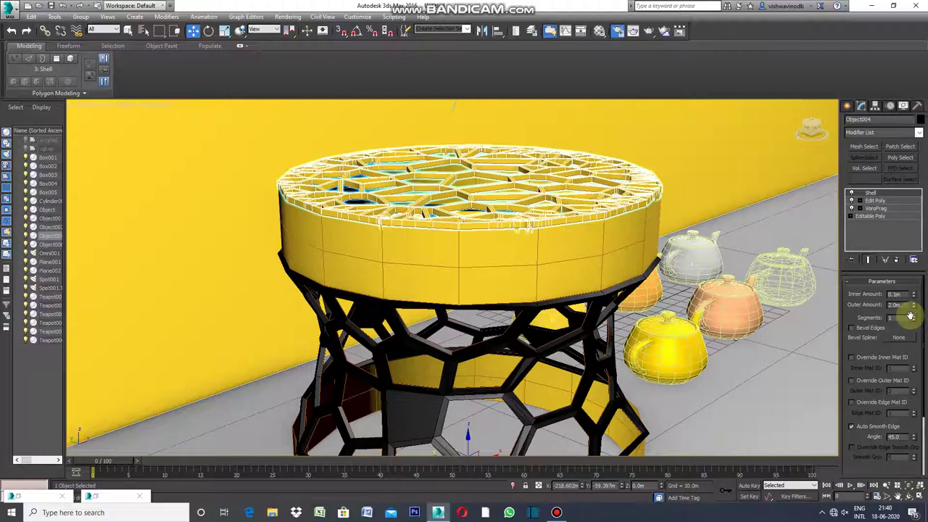
Set the Shell Inner Amount to 0.6m and Outer Amount to 0.1m
{"action": "left_click", "coordinate": [896, 295]}
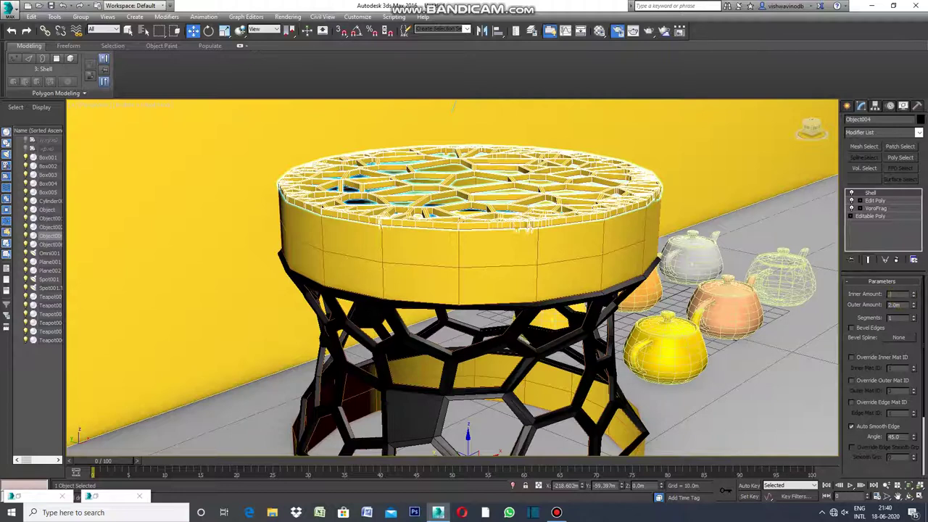
{"action": "type", "text": "6"}
{"action": "key", "text": "Return"}
{"action": "left_click", "coordinate": [904, 309]}
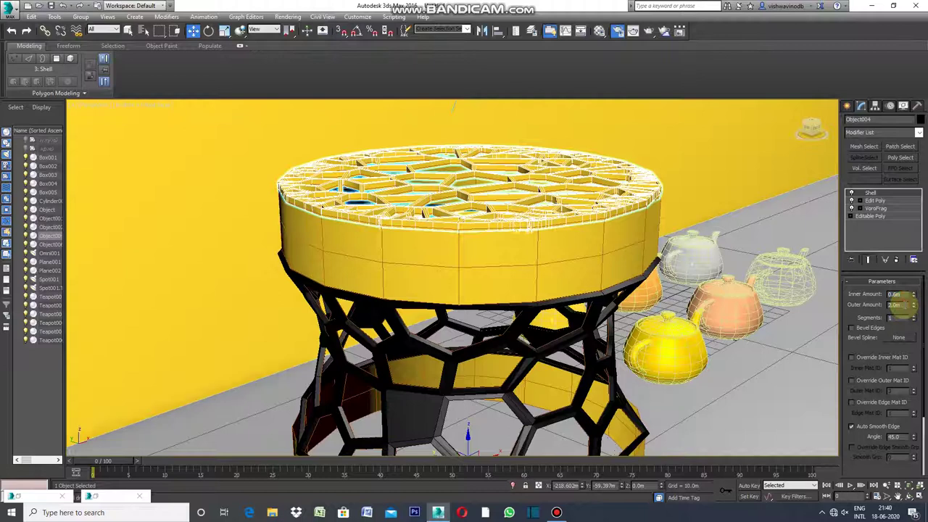
{"action": "double_click", "coordinate": [897, 305]}
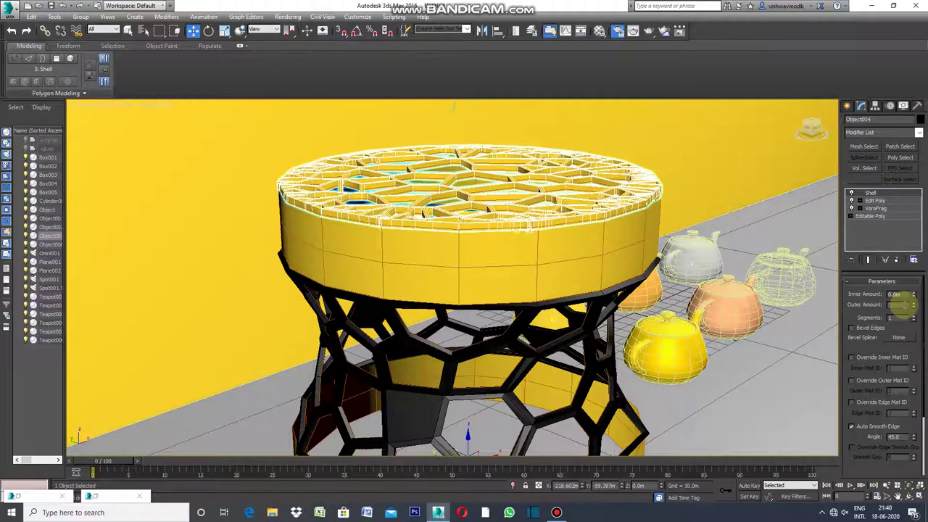
{"action": "type", "text": "0.1"}
{"action": "key", "text": "Return"}
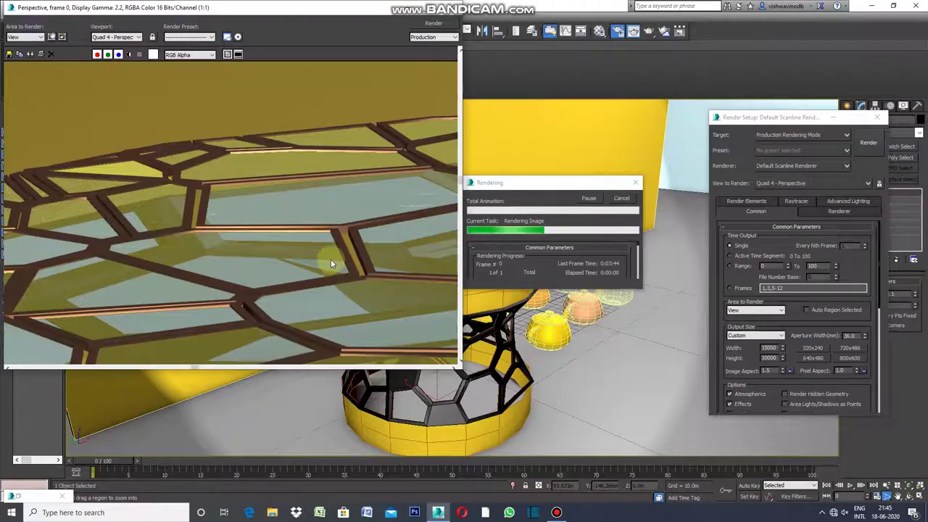
Zoom the rendered frame window out to 1:2 to view the glass-filled tabletop
{"action": "scroll", "coordinate": [378, 272], "scroll_direction": "down", "scroll_amount": 1}
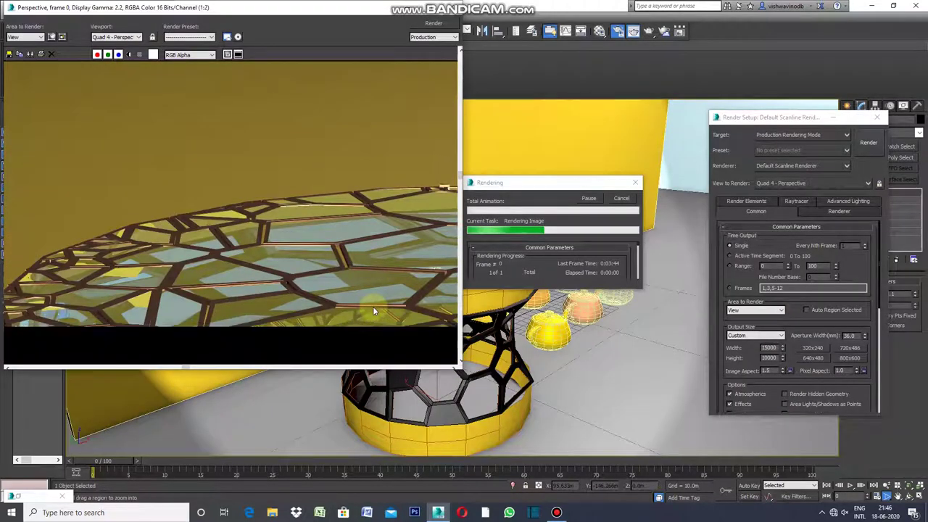